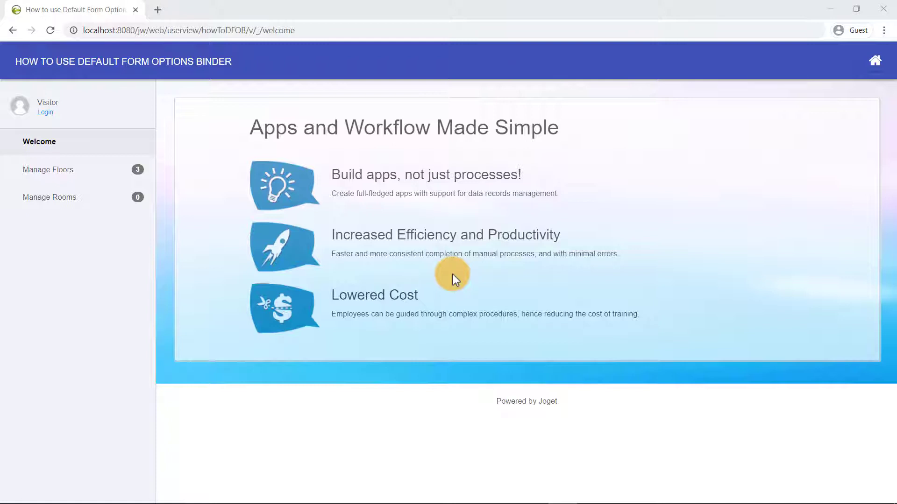
Start a new room, find its Floor list empty, and go to the login page.
left_click(129, 180)
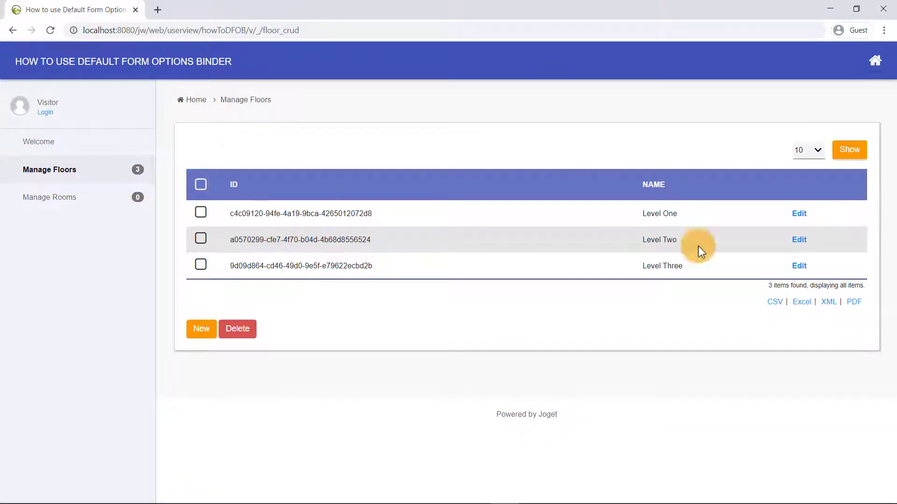
left_click(107, 197)
left_click(200, 258)
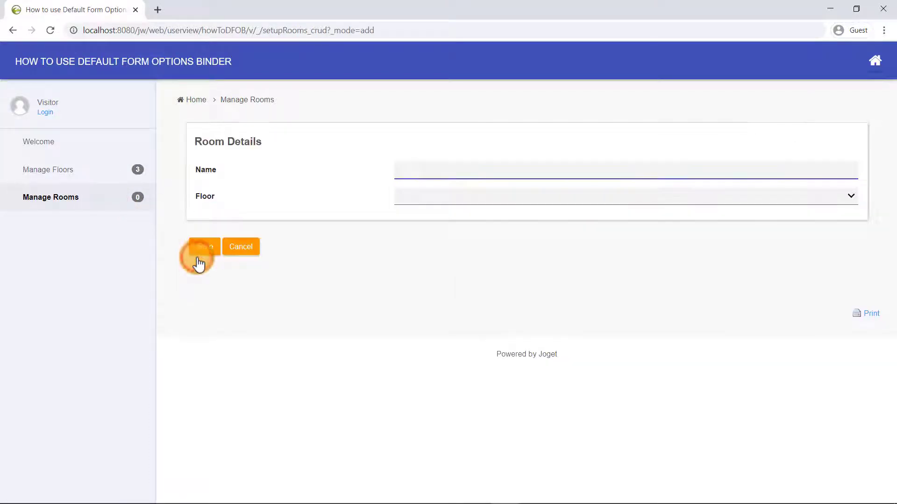
left_click(416, 200)
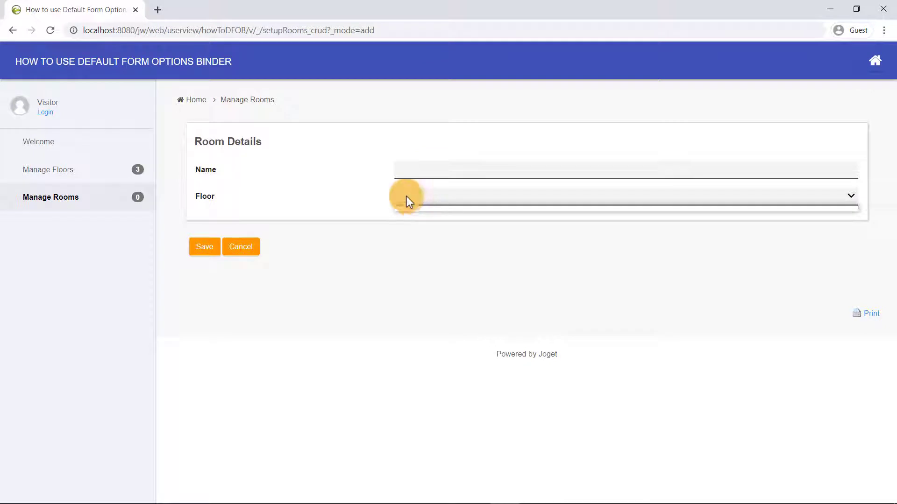
left_click(52, 112)
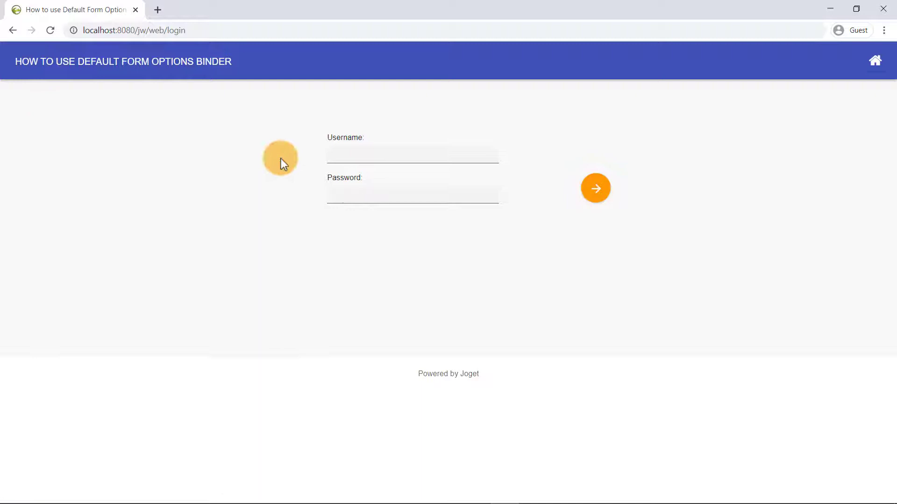
Log in as the admin user with the account password and open Manage Floors.
left_click(334, 156)
type("admin")
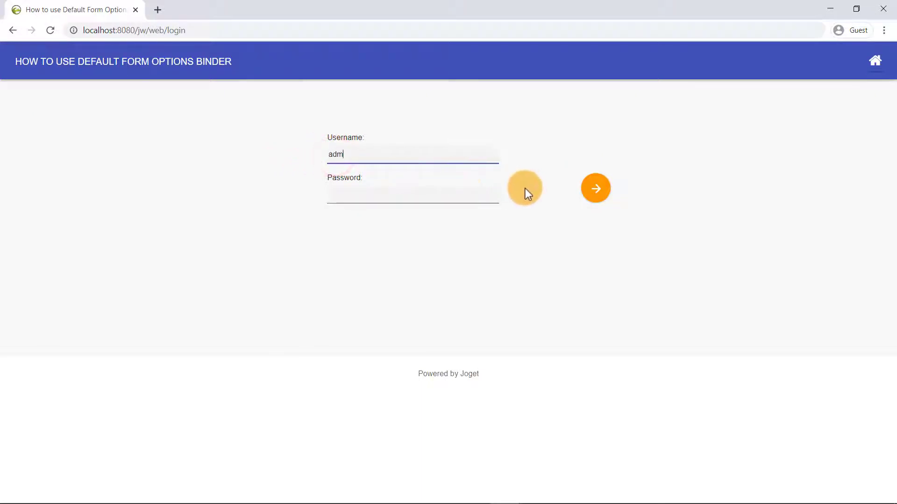
key("Tab")
type("admin")
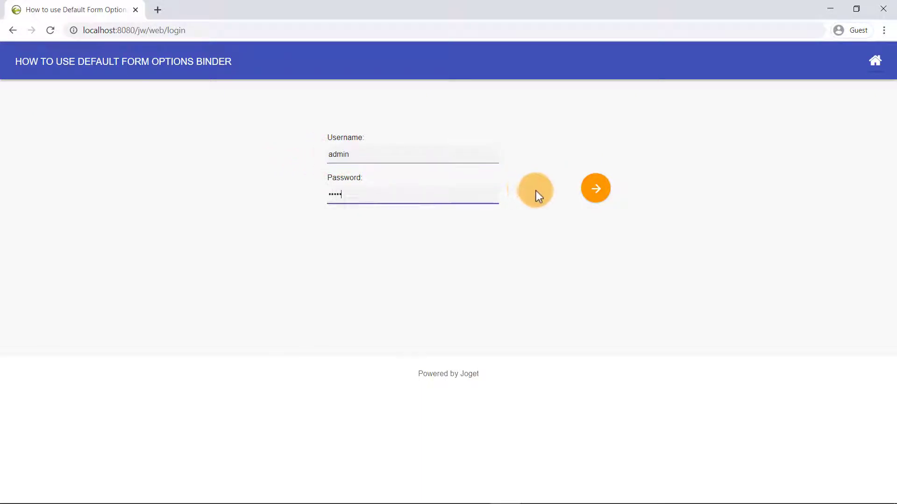
left_click(595, 200)
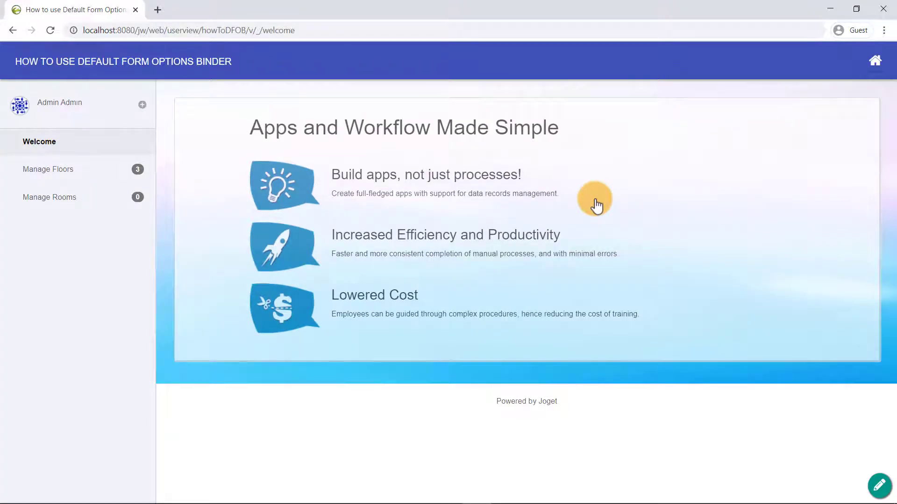
left_click(135, 166)
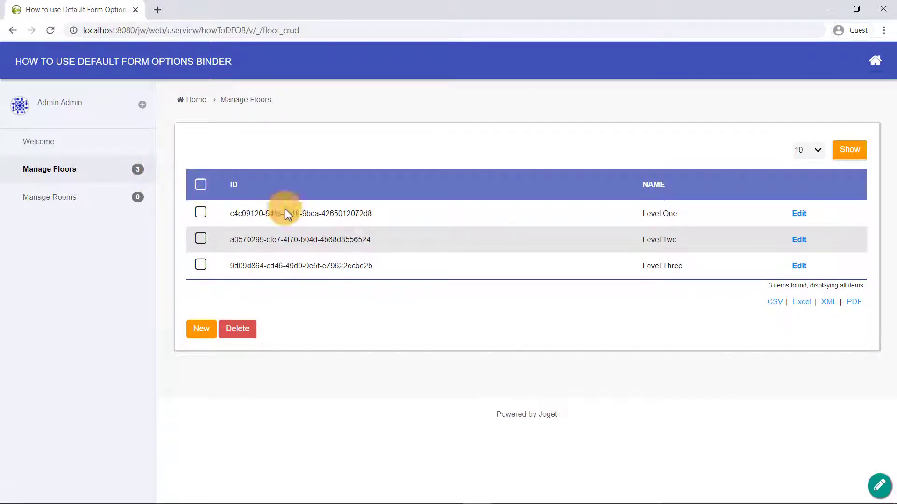
Edit the Level One floor, turn on Quick Edit, and open the Floors form in Form Builder.
left_click(797, 215)
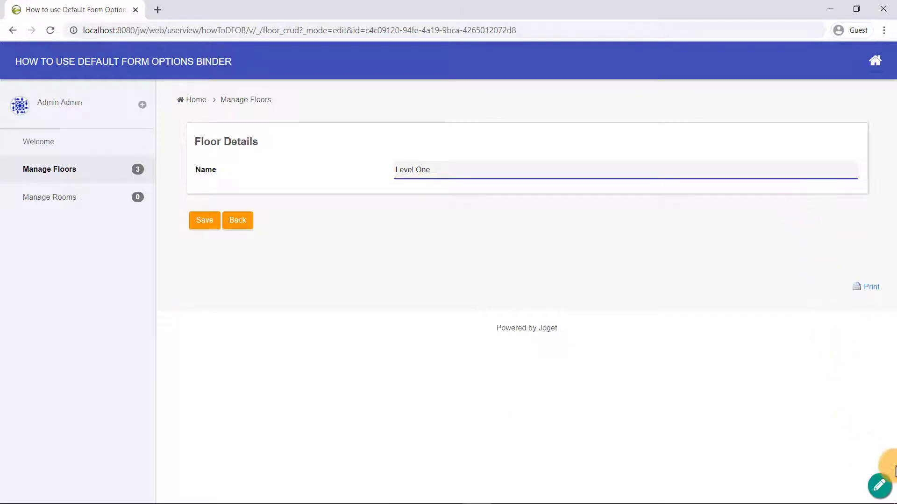
left_click(876, 482)
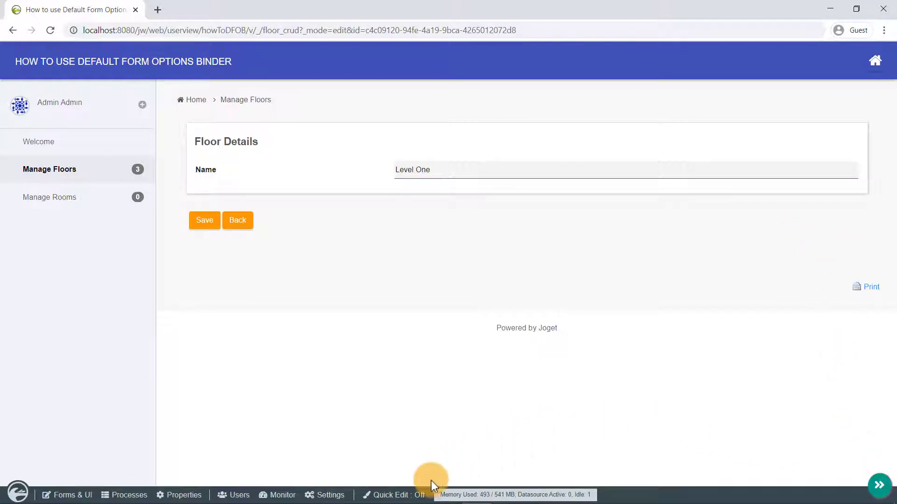
left_click(415, 495)
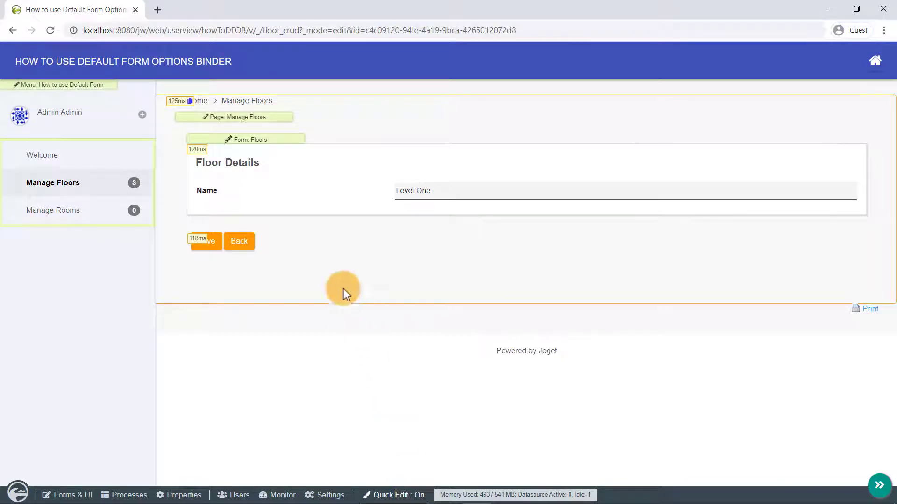
left_click(282, 148)
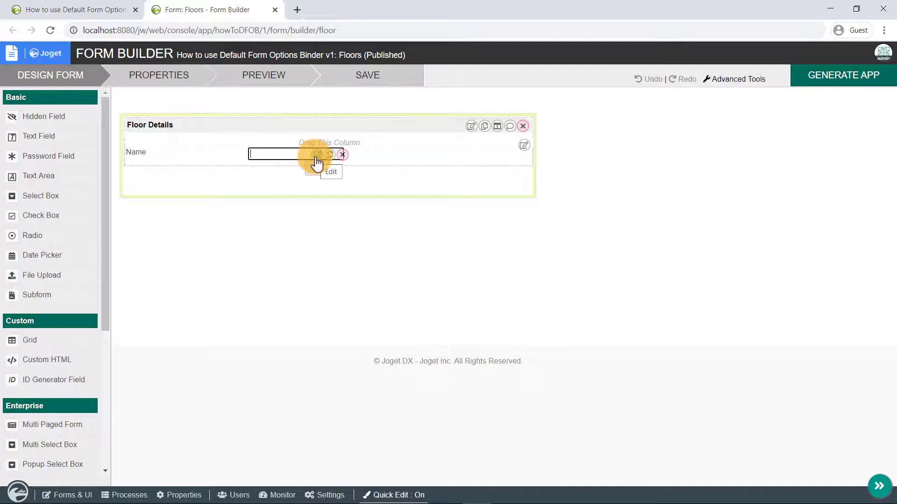
Copy the Name field's ID from its settings and close the Form Builder.
left_click(316, 156)
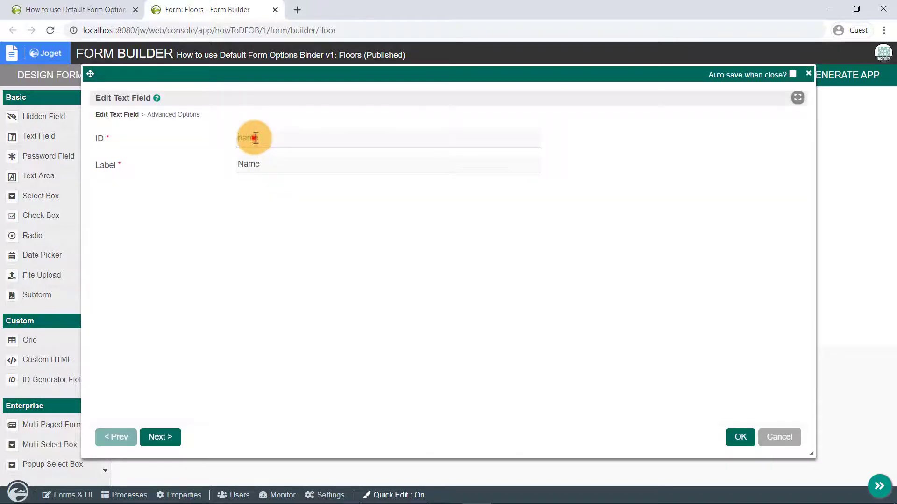
double_click(254, 137)
right_click(256, 137)
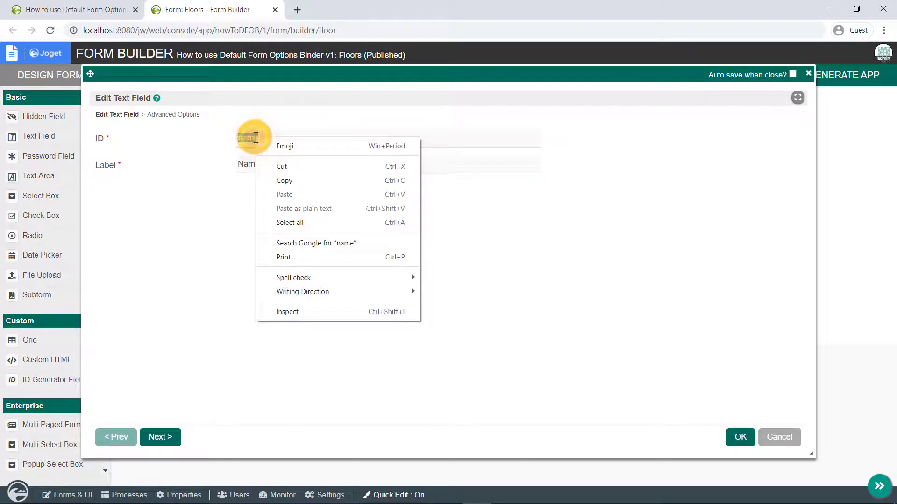
left_click(296, 178)
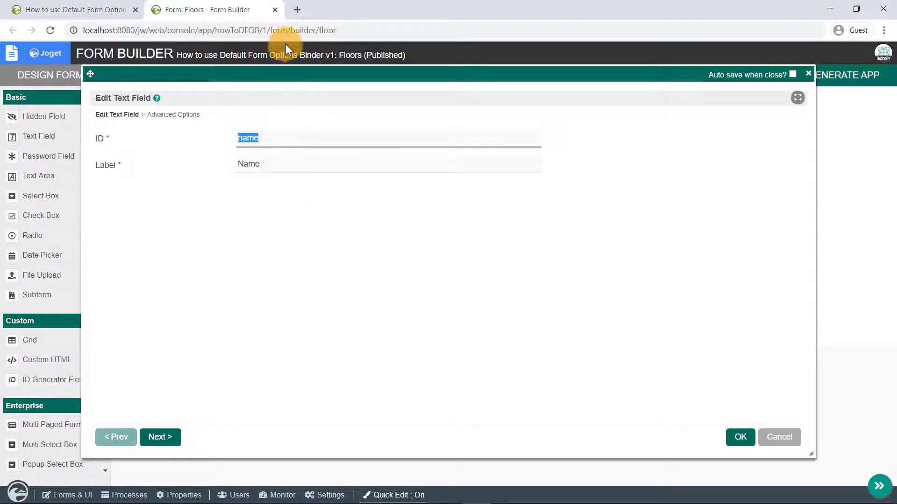
left_click(275, 9)
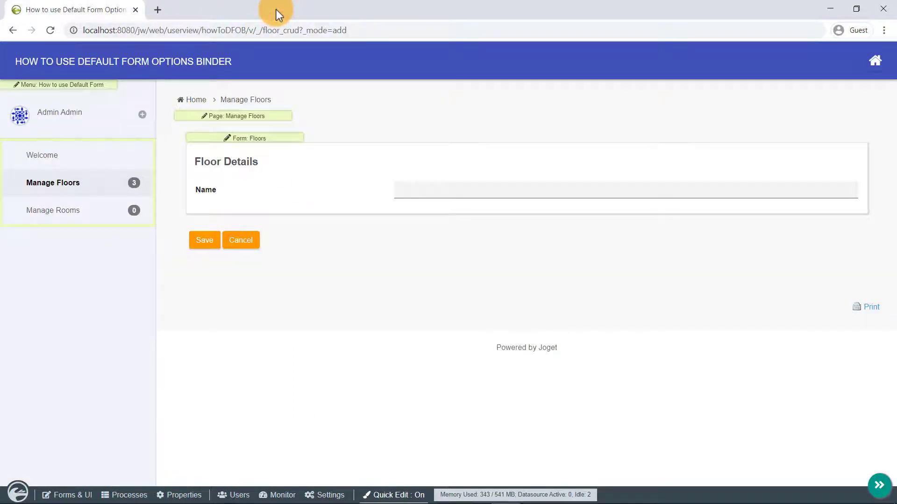
From a new room in Manage Rooms, open the Rooms form in Form Builder.
left_click(99, 211)
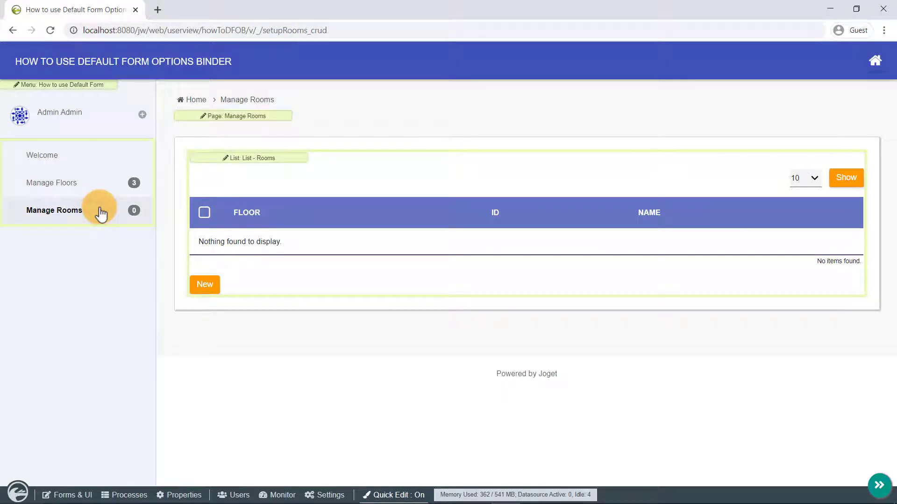
left_click(204, 287)
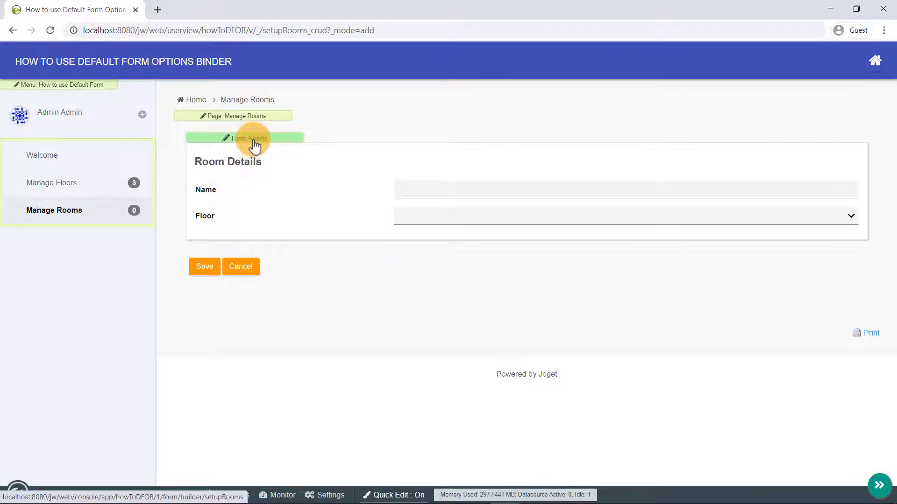
left_click(254, 146)
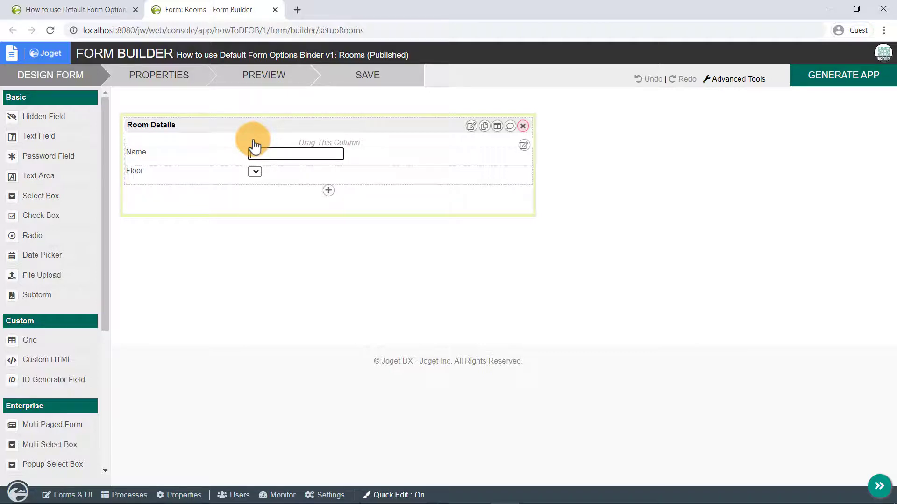
Bind the Floor select box to Default Form Options Binder, form Floors, label column name.
mouse_move(290, 173)
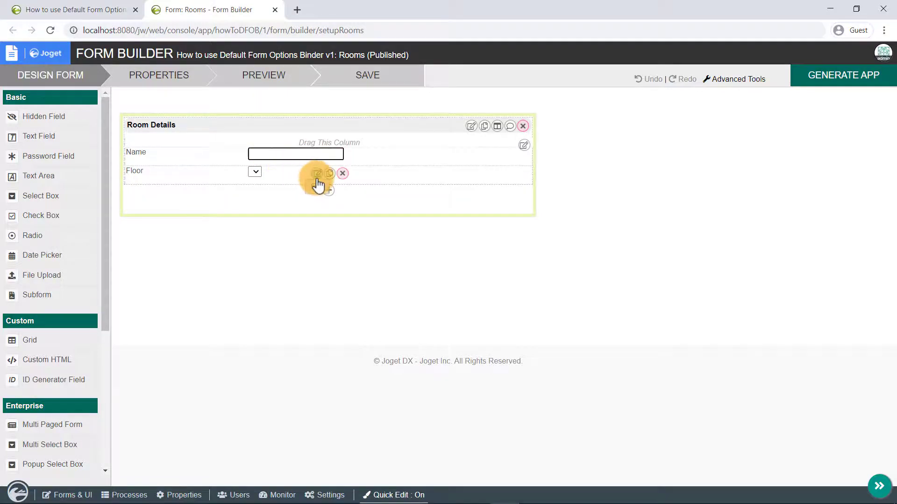
left_click(316, 177)
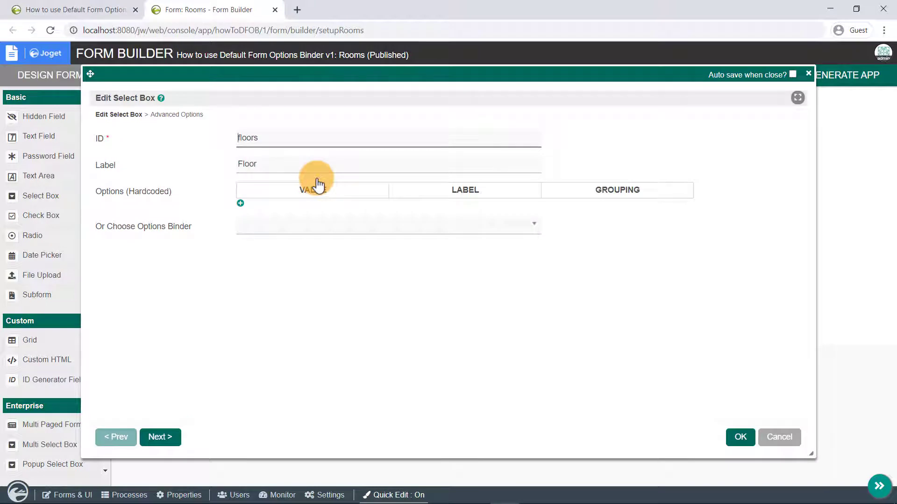
left_click(336, 228)
left_click(350, 283)
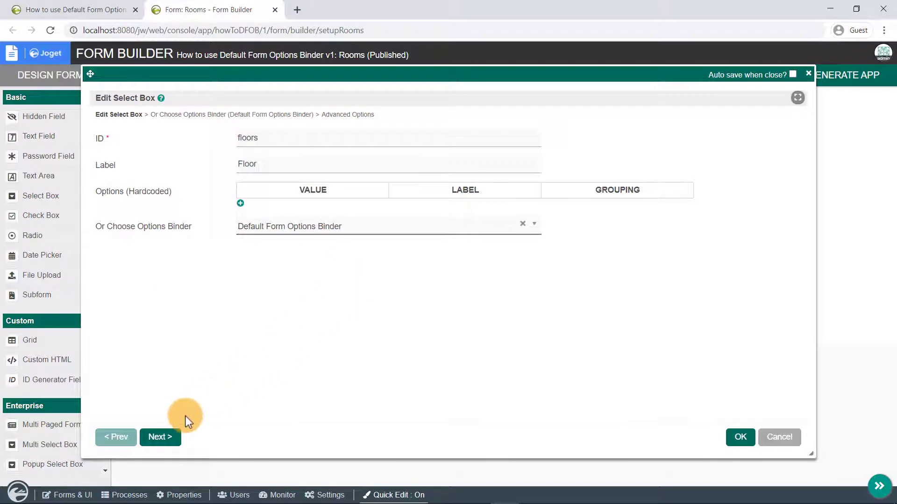
left_click(161, 436)
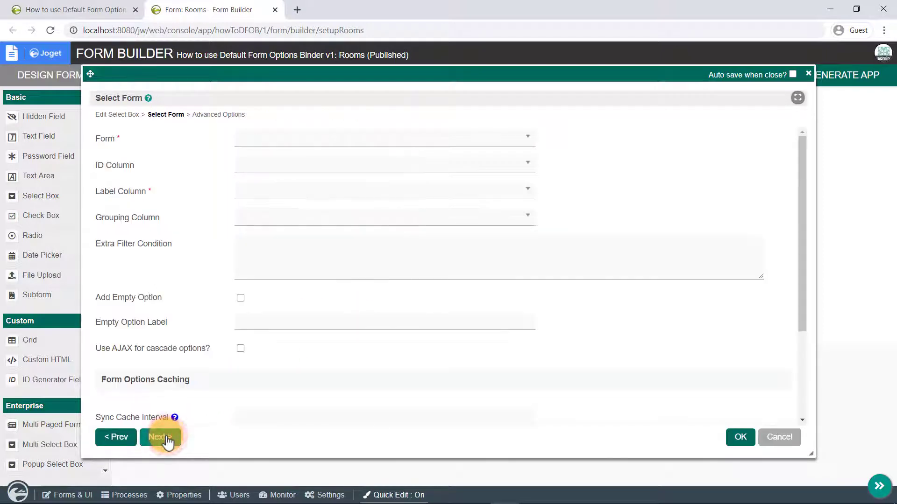
left_click(360, 140)
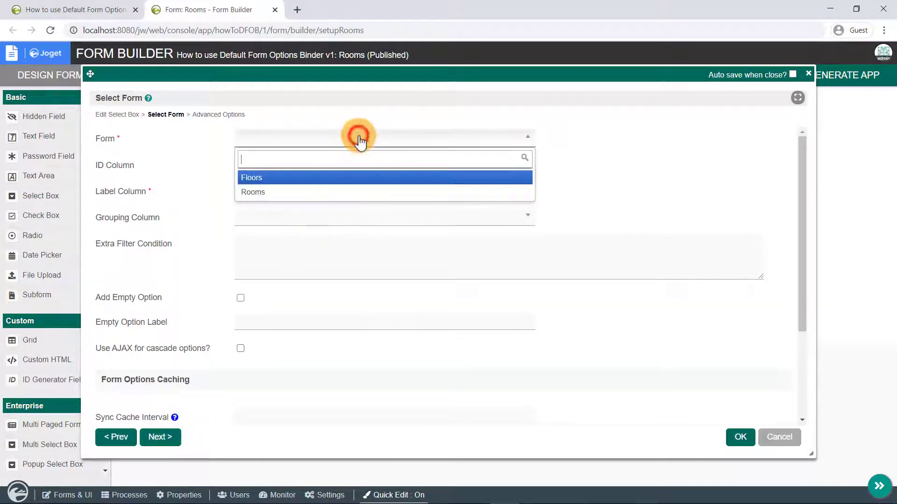
left_click(368, 178)
left_click(366, 192)
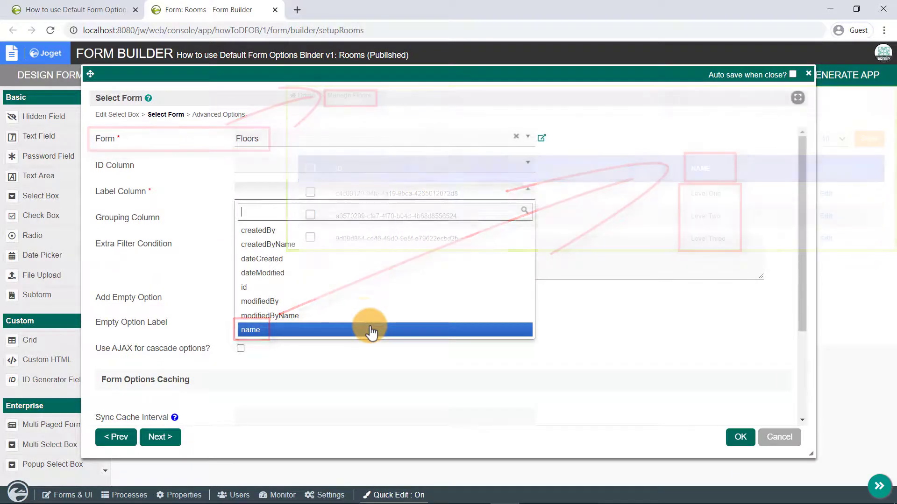
left_click(372, 331)
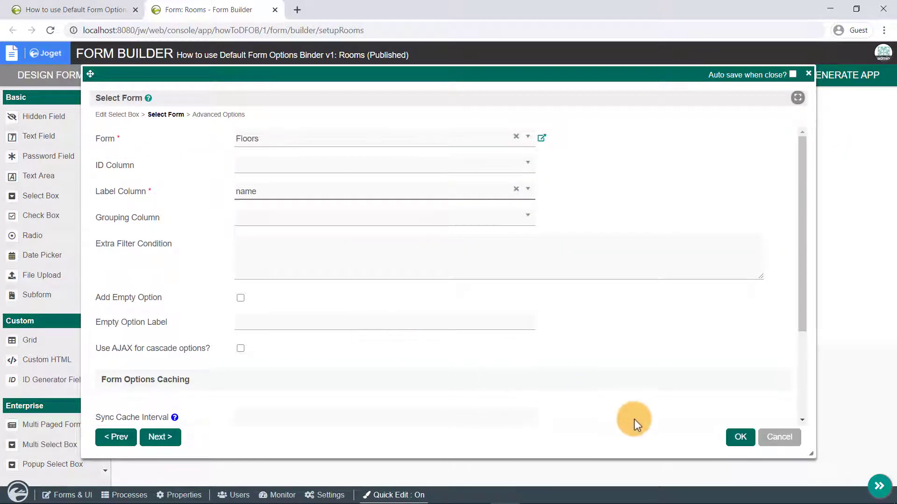
left_click(739, 436)
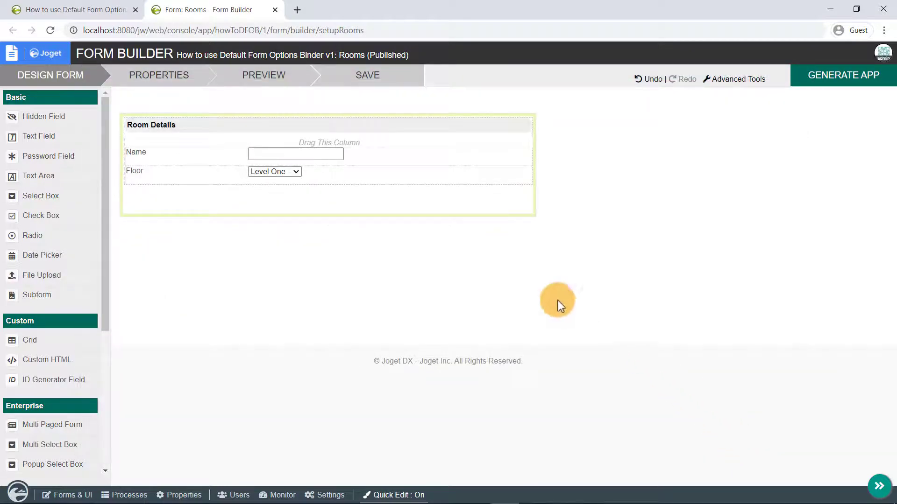
Preview the Rooms form, confirm Floor offers Level One, Three and Two, then save it.
left_click(266, 82)
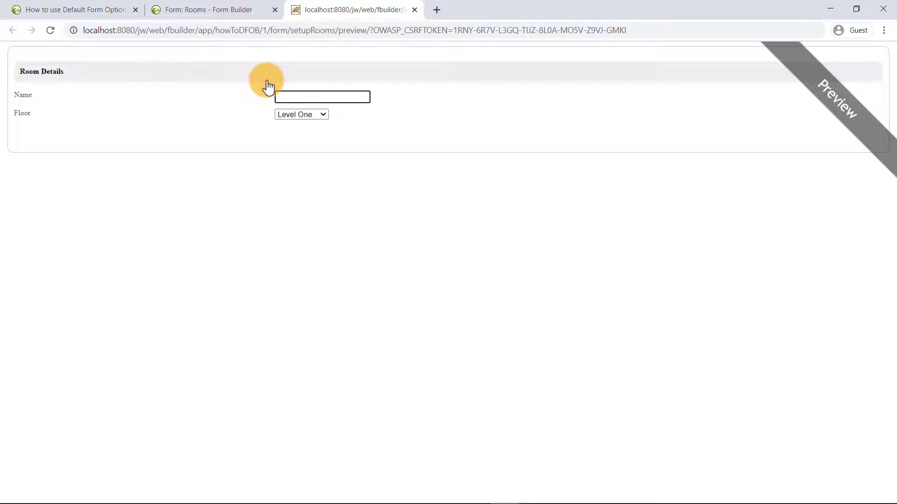
left_click(314, 114)
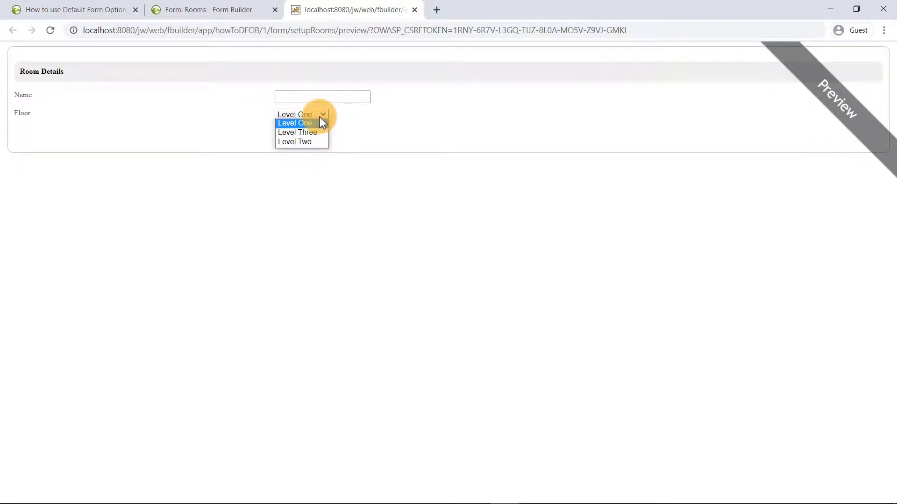
left_click(319, 116)
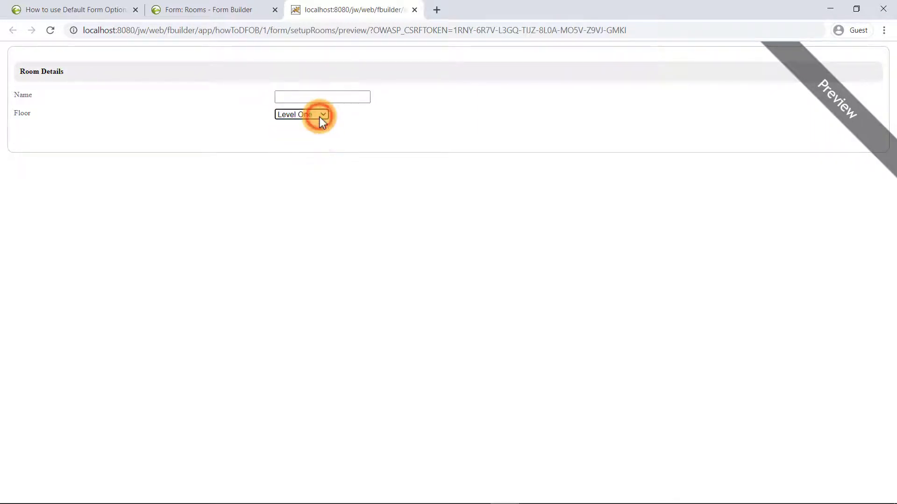
left_click(415, 10)
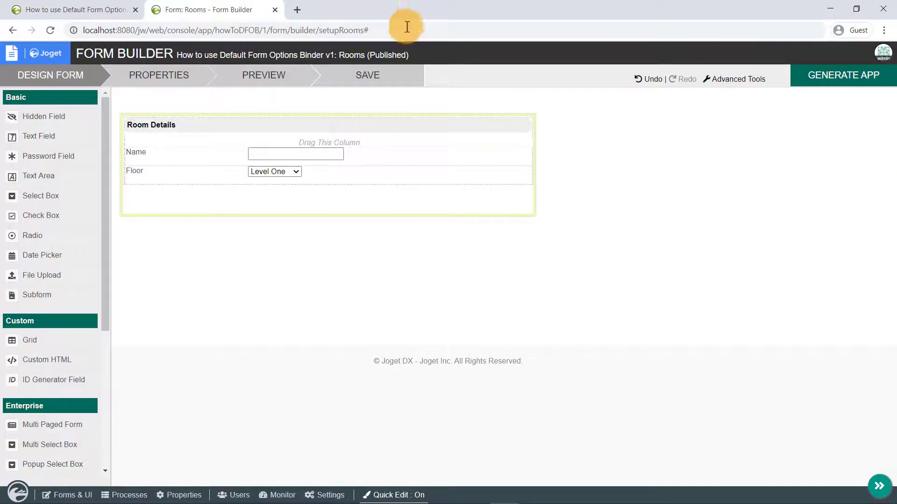
left_click(367, 76)
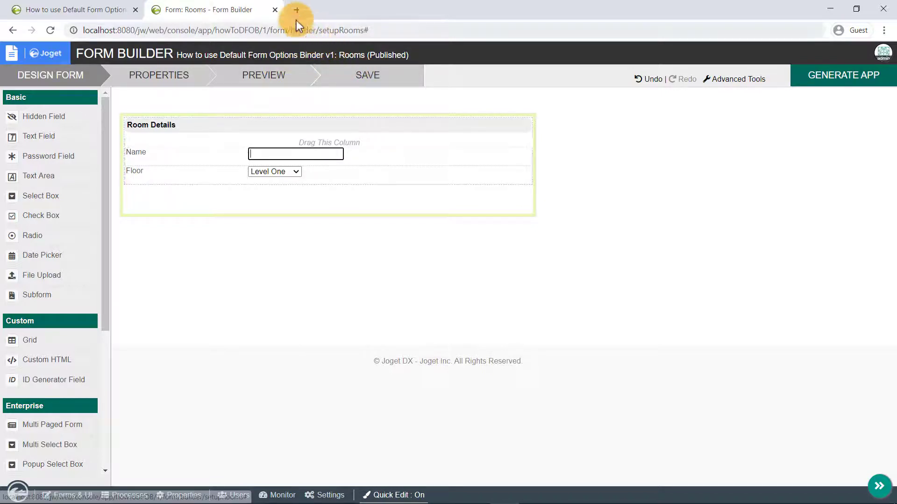
Reload the new-room form, check Floor lists the three levels, and enter the name 'Room 1A'.
left_click(275, 10)
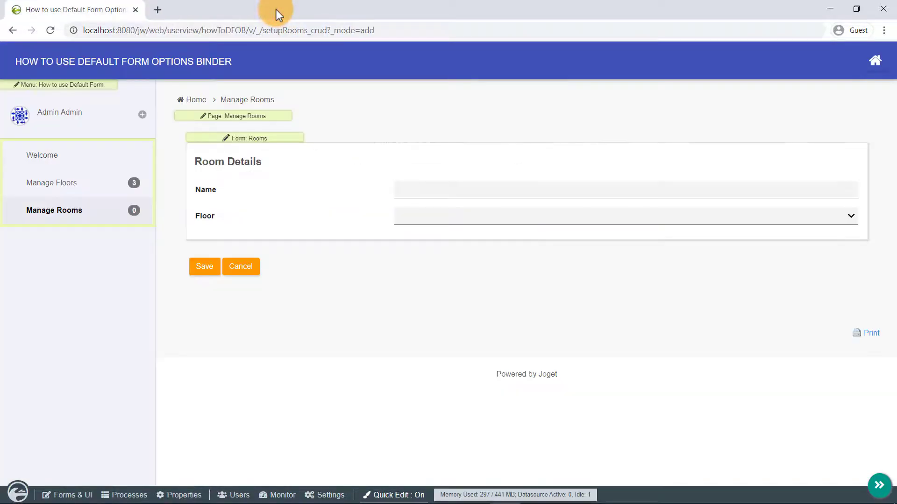
left_click(54, 33)
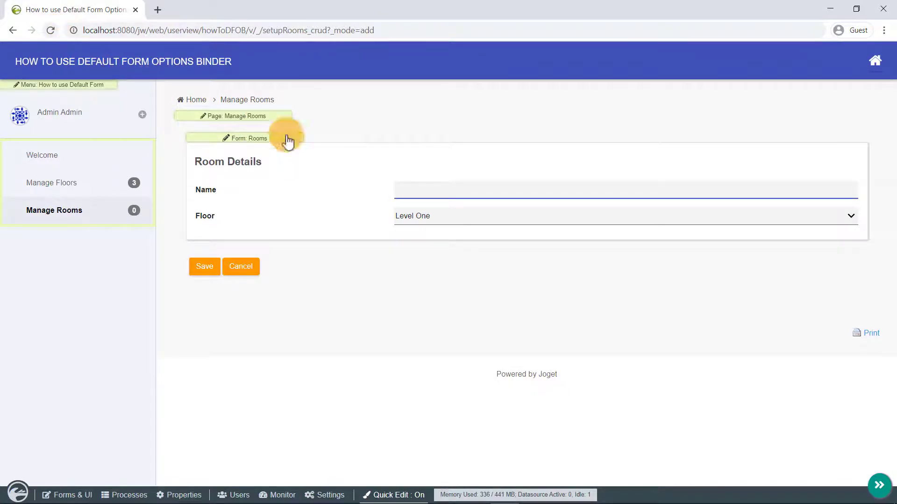
left_click(468, 219)
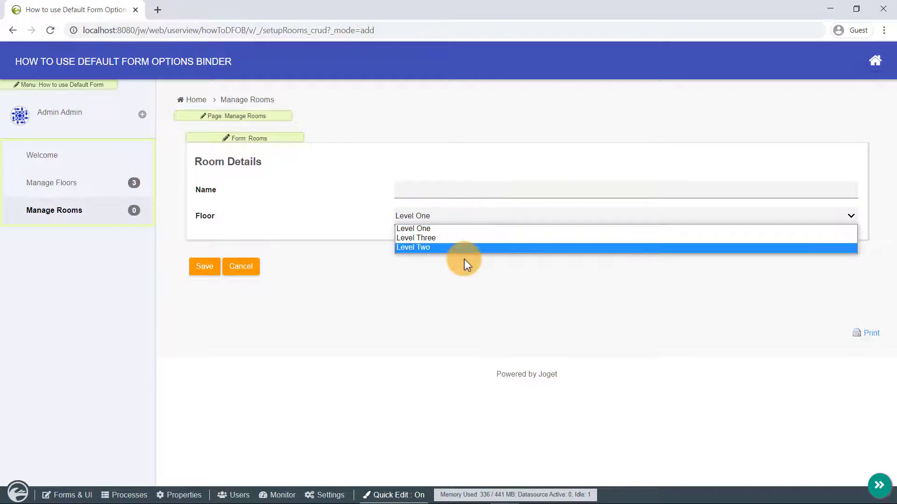
left_click(449, 190)
type("Room 1A")
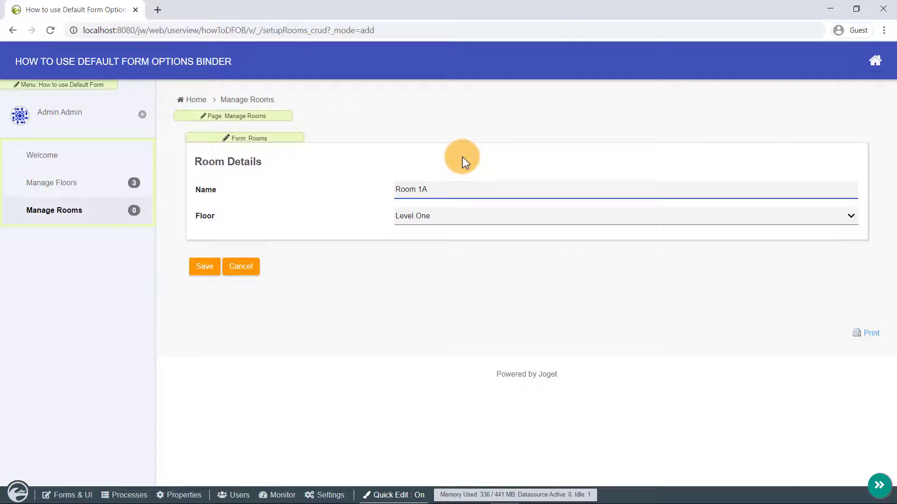
Save Room 1A and compare its stored floor ID with Level One's record ID.
left_click(212, 269)
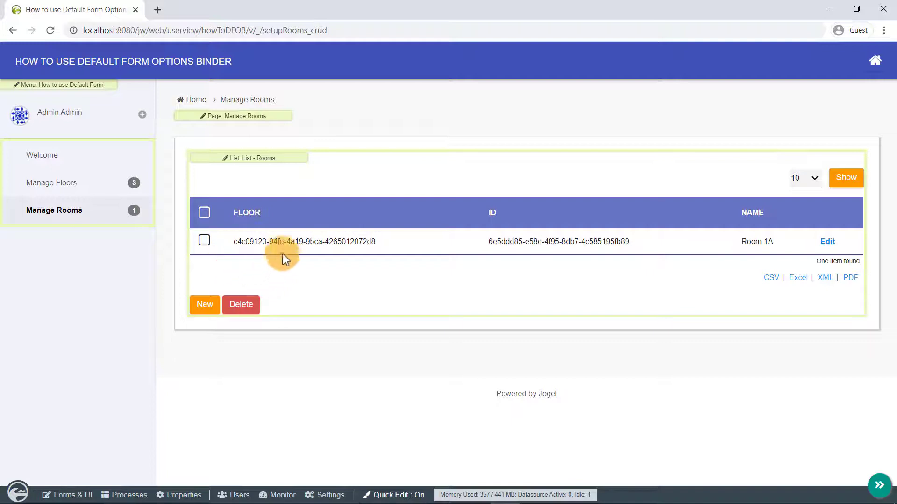
triple_click(289, 243)
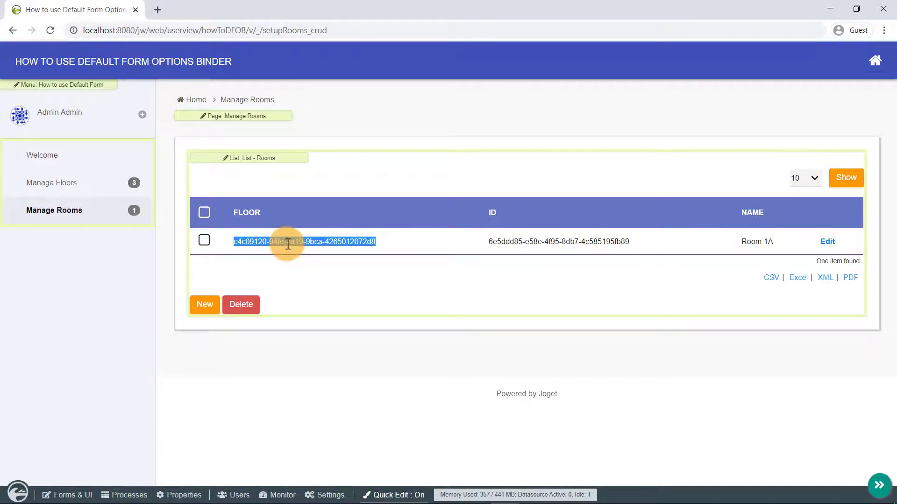
left_click(110, 188)
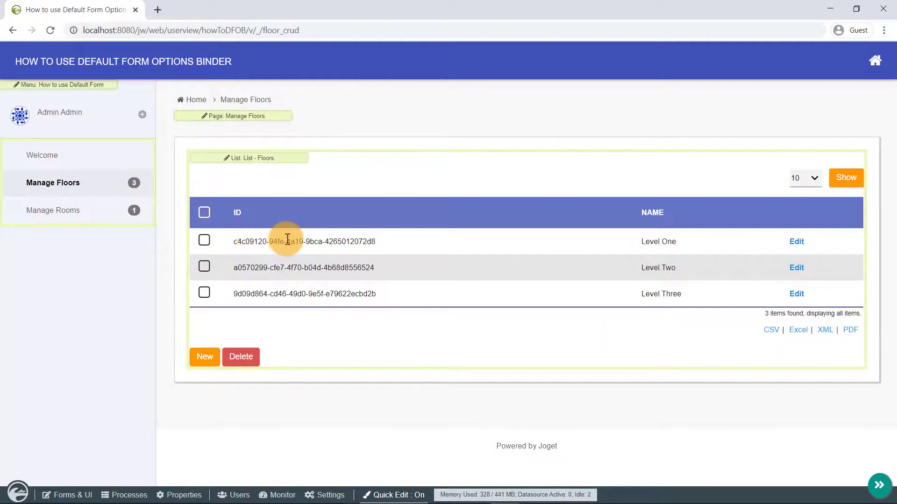
triple_click(287, 241)
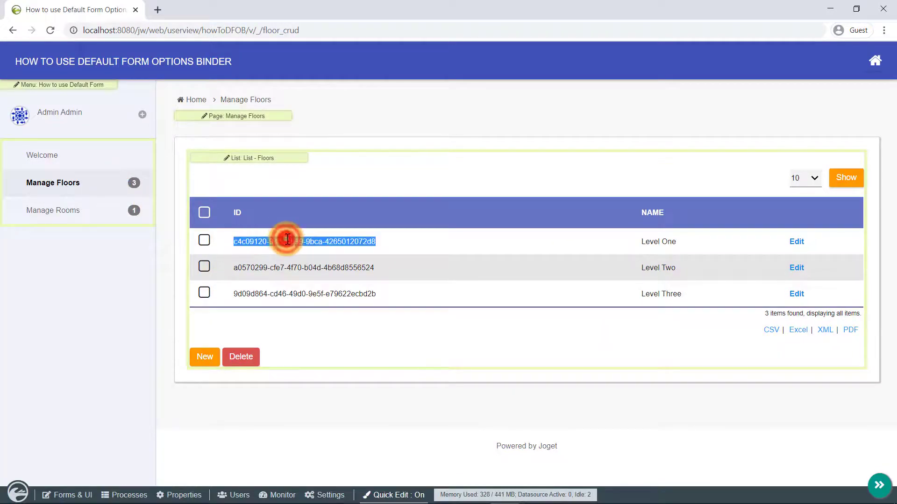
left_click(671, 249)
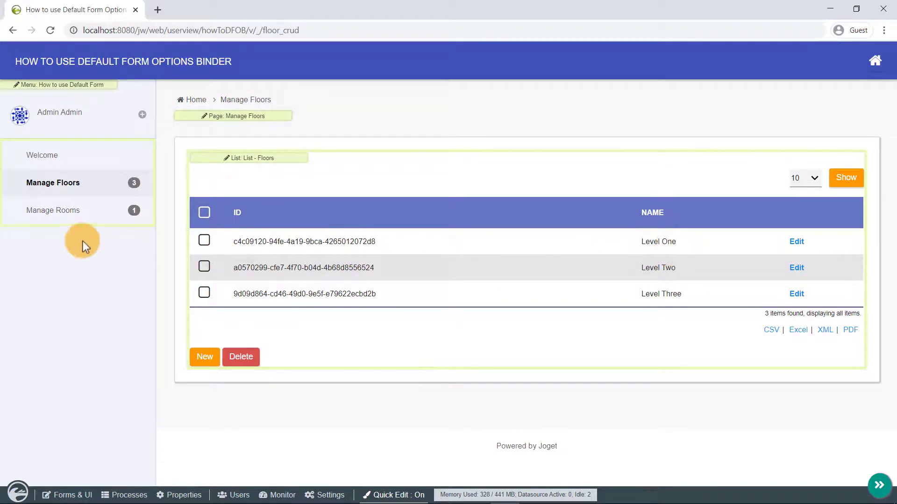
left_click(34, 219)
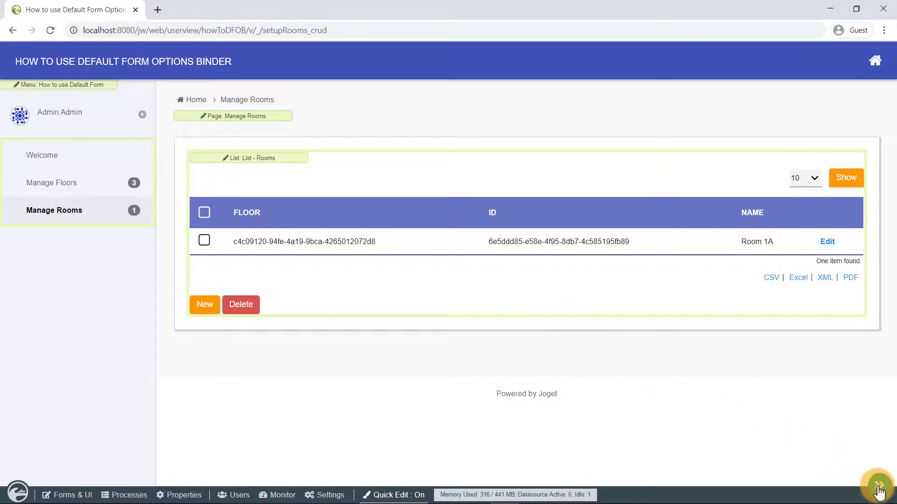
Open the Rooms list in Datalist Builder, delete the ID column, and move Name before Floor.
left_click(394, 497)
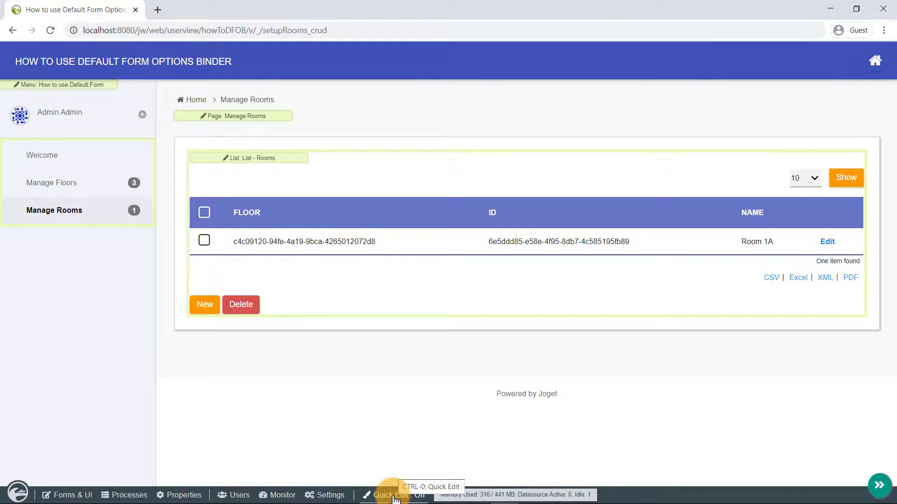
left_click(279, 164)
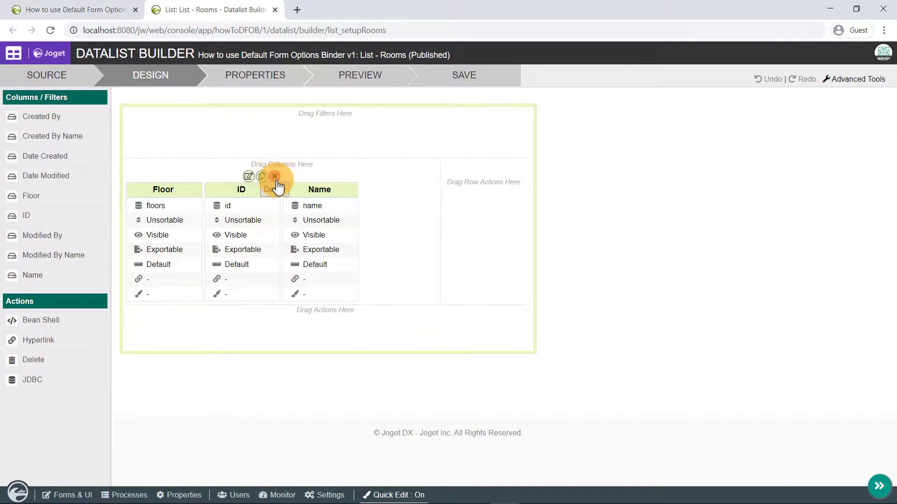
left_click(275, 177)
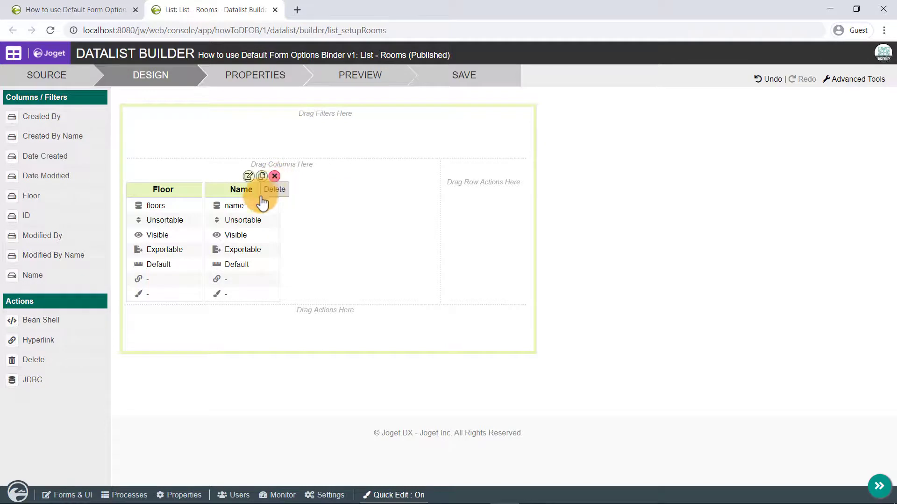
left_click_drag(251, 203, 168, 221)
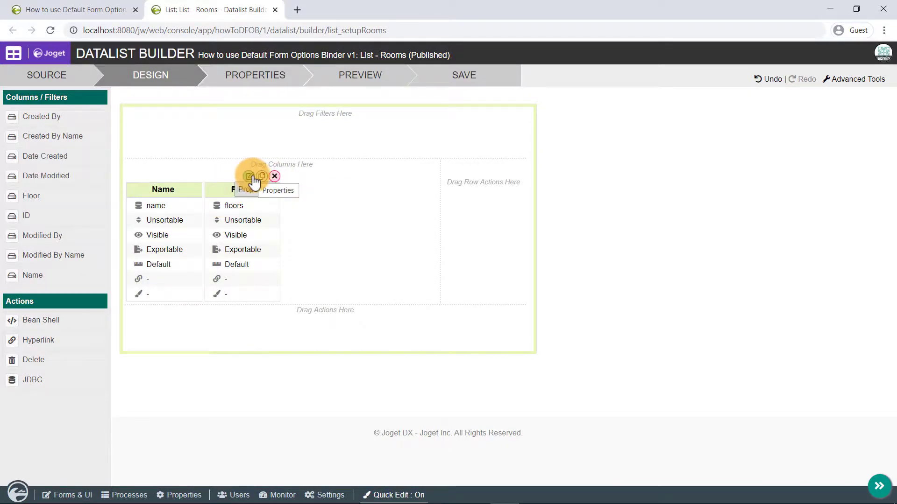
left_click(250, 177)
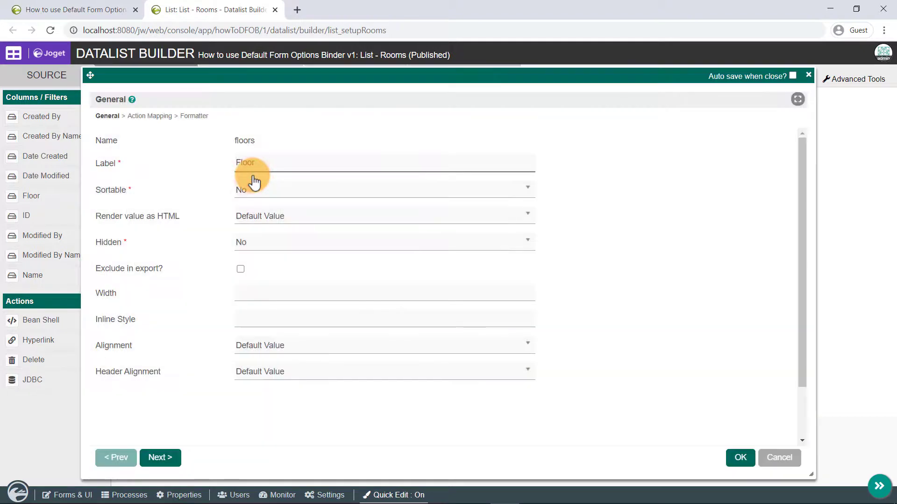
Give the Floor column an Options Value Formatter using the Default Form Options Binder.
left_click(200, 119)
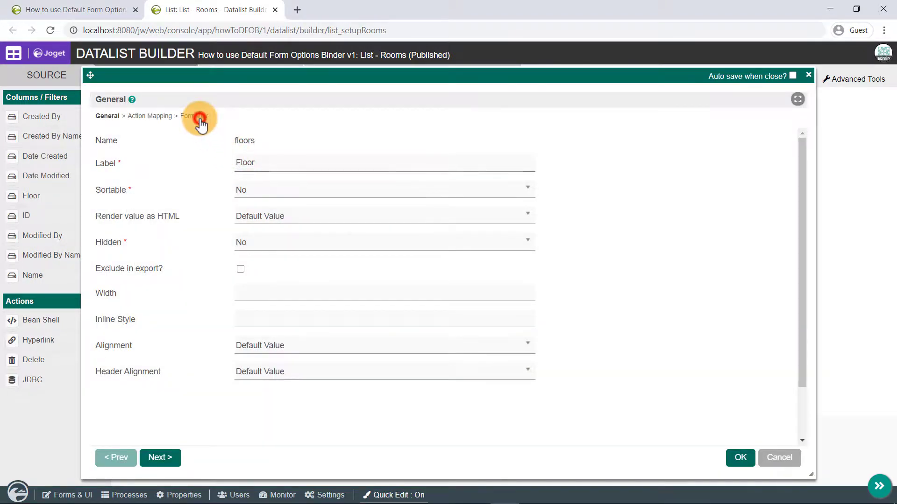
left_click(257, 140)
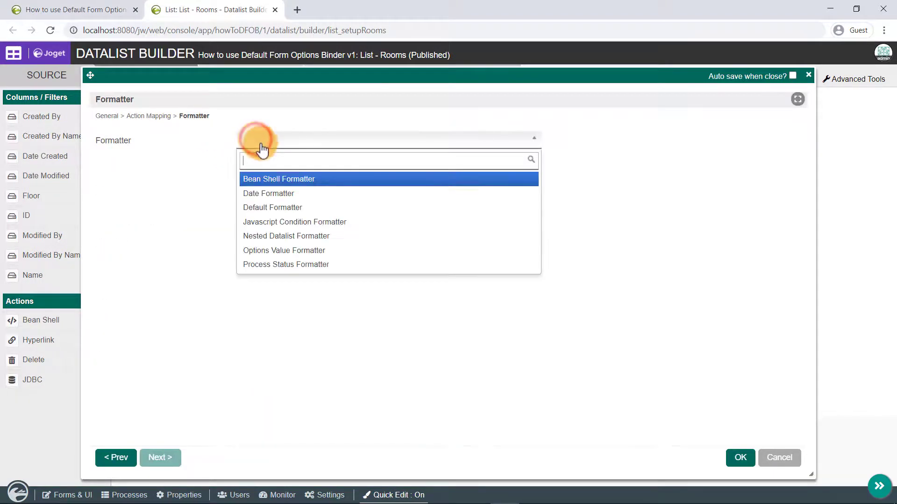
left_click(337, 254)
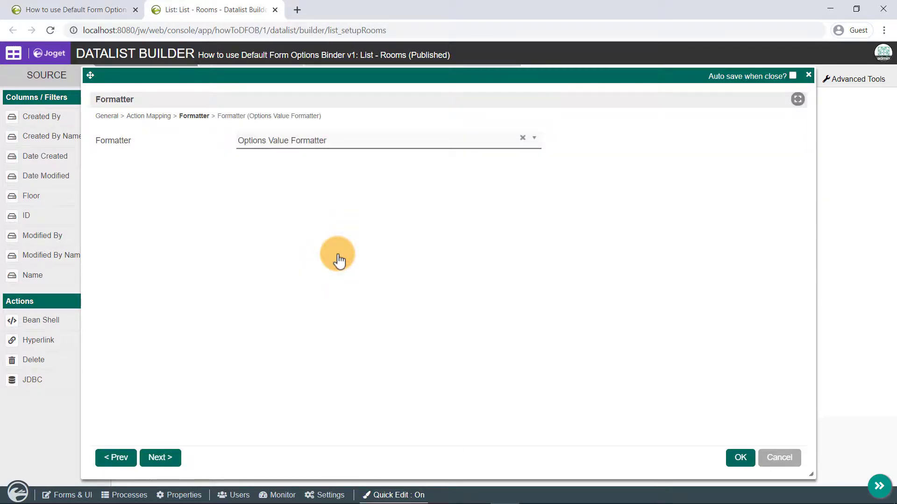
left_click(301, 119)
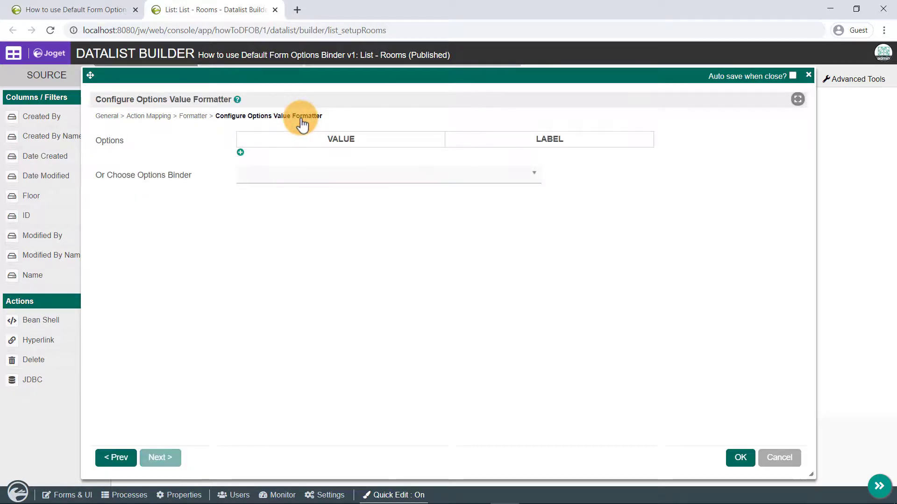
left_click(357, 176)
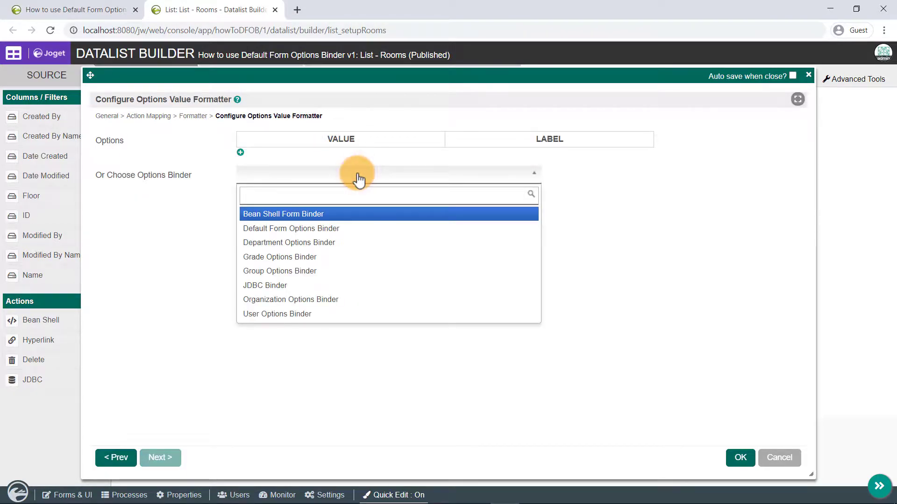
left_click(363, 229)
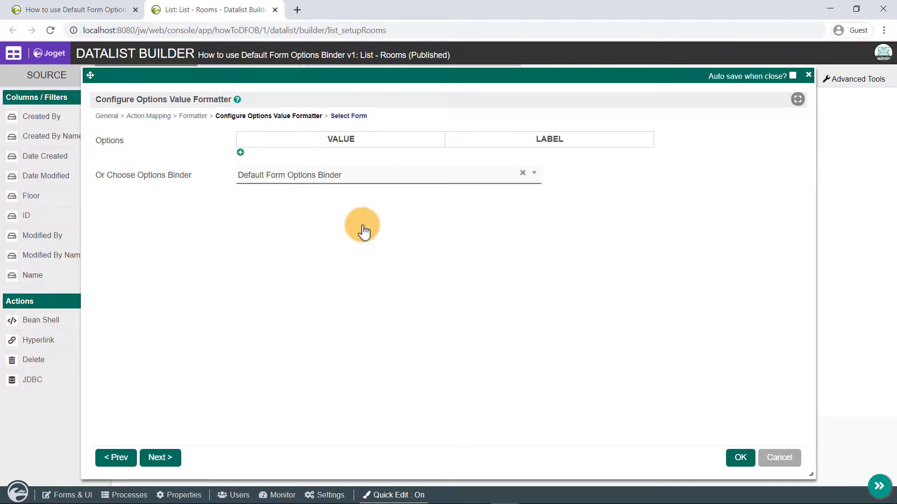
Point the binder at the Floors form with name as label column and apply.
left_click(348, 116)
left_click(358, 139)
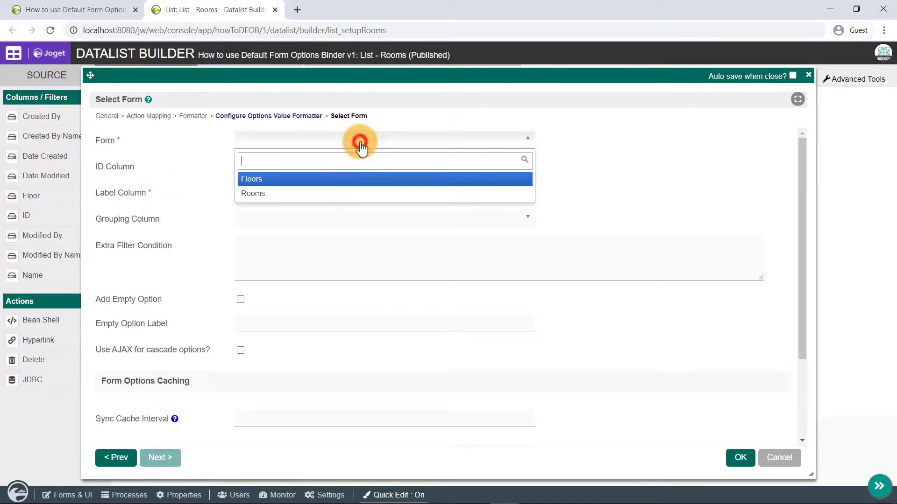
left_click(370, 186)
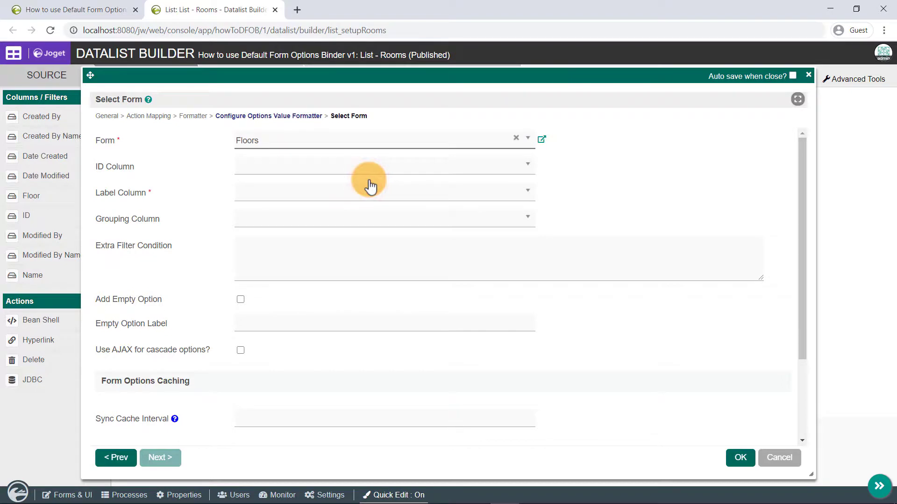
left_click(372, 194)
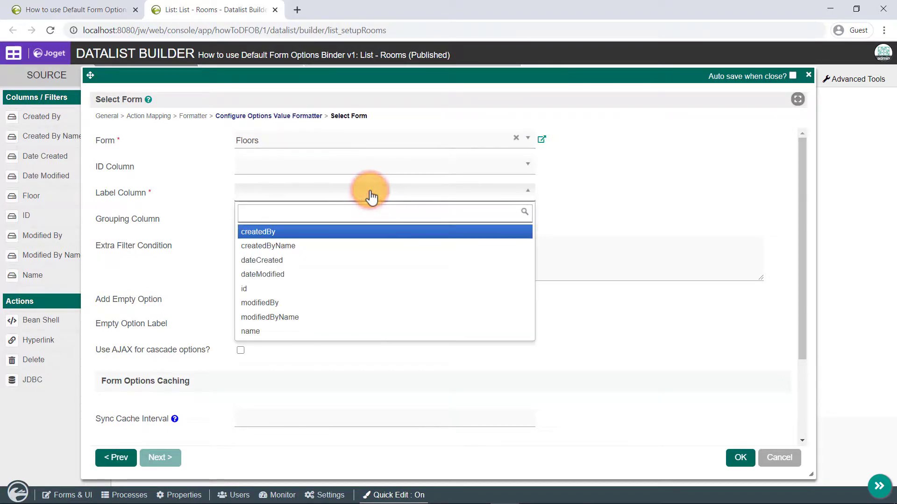
left_click(399, 332)
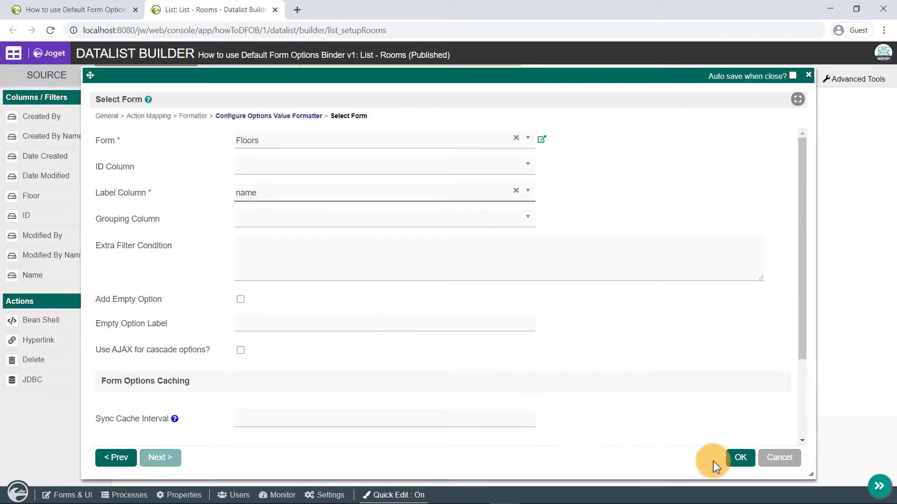
left_click(738, 458)
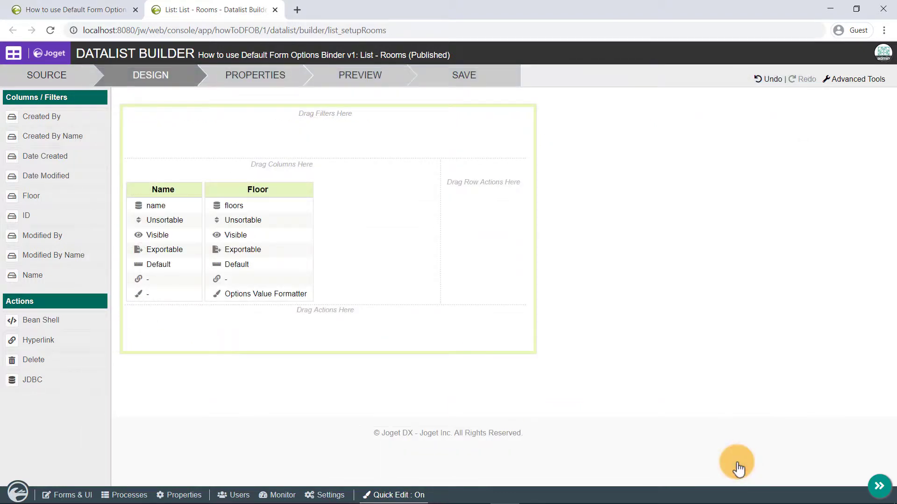
Preview the Rooms list to confirm Room 1A shows floor Level One, then save the list.
left_click(377, 79)
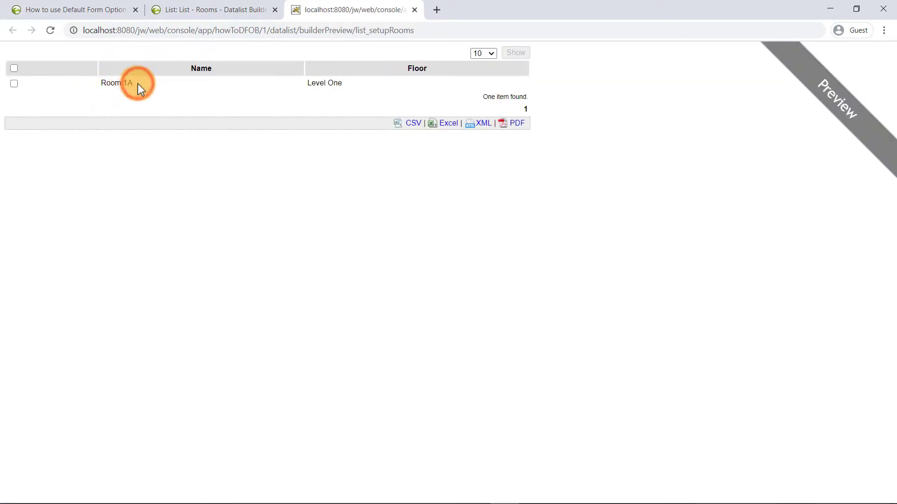
left_click(415, 9)
left_click(464, 84)
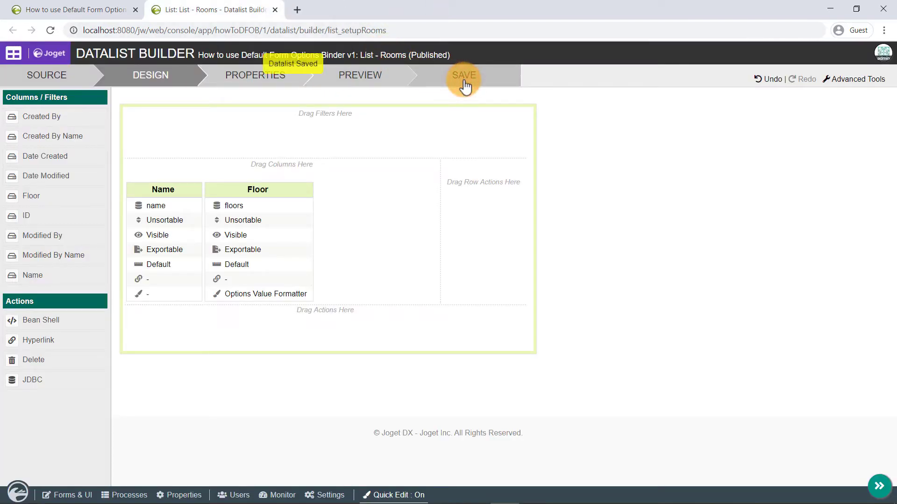
Reload Manage Rooms to show Room 1A on Level One, with Quick Edit turned off.
left_click(274, 10)
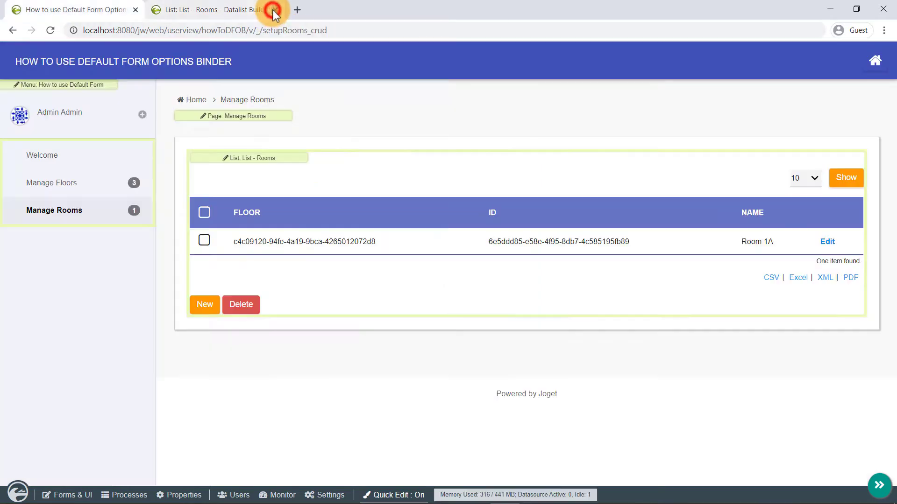
left_click(47, 30)
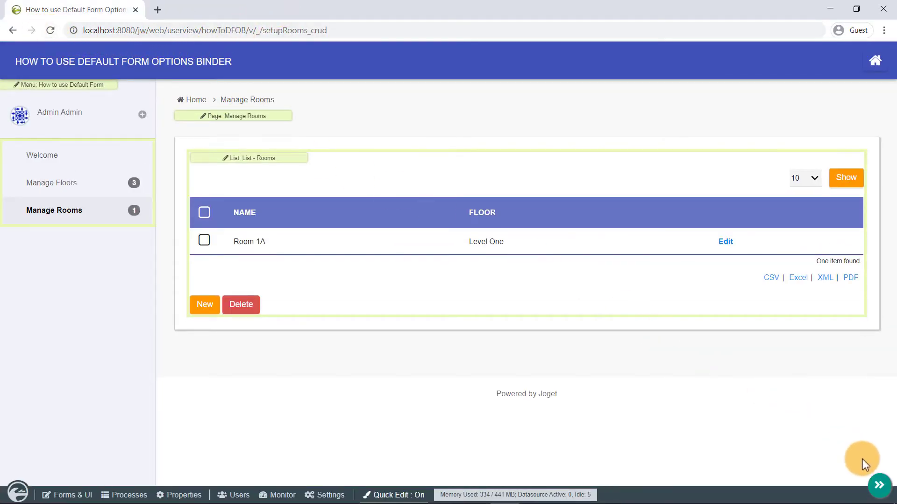
left_click(878, 485)
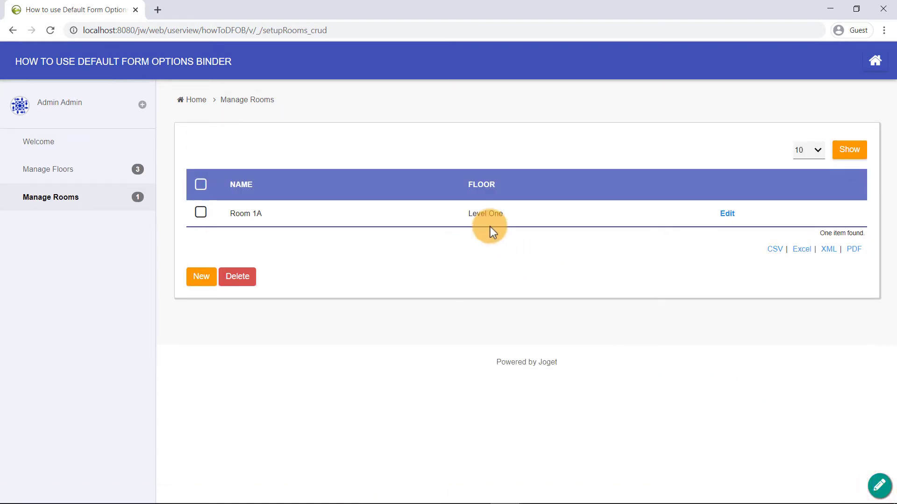